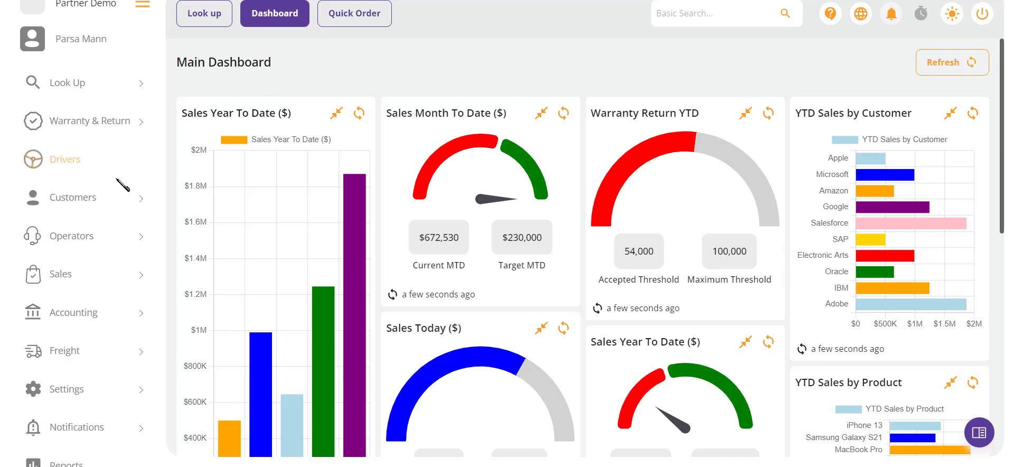
# Open the Dunder Mifflin record from the customer list
pyautogui.click(77, 197)
pyautogui.click(51, 238)
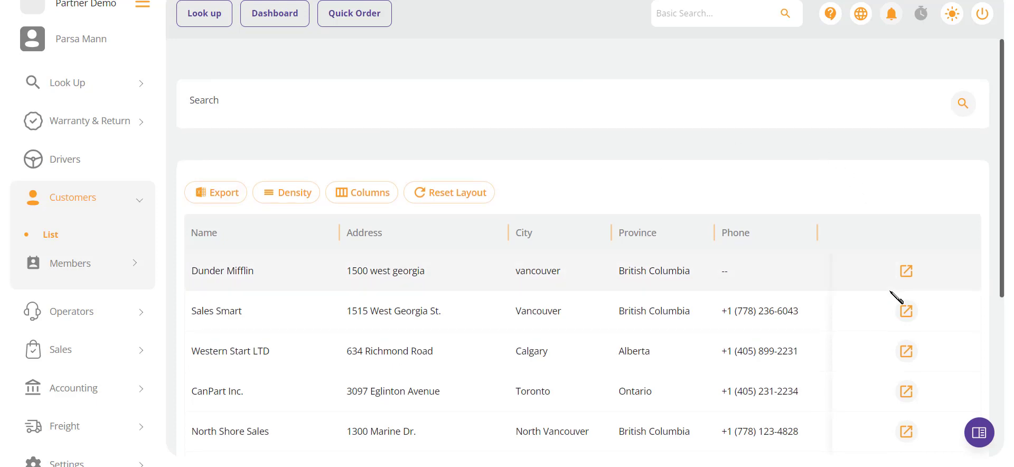
pyautogui.click(906, 272)
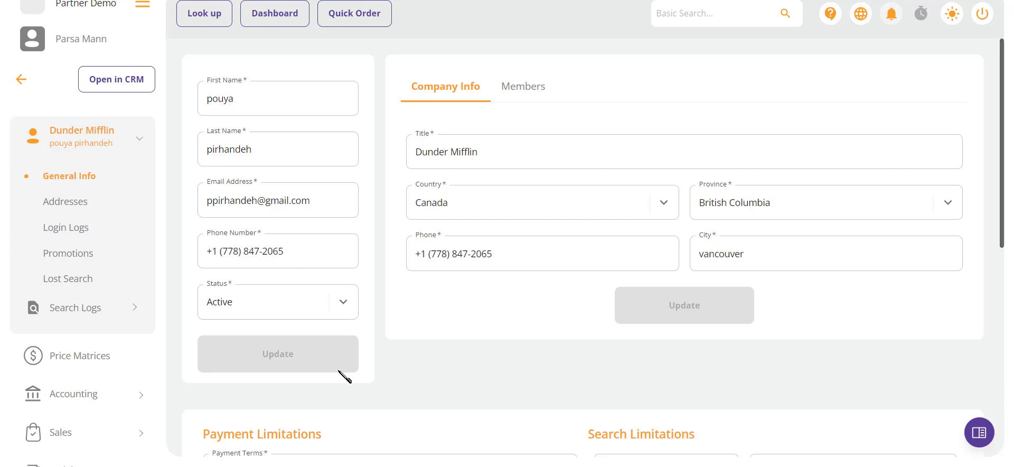
# Review the company members' permissions across all columns, and check the registration form for adding a member without registering anyone
pyautogui.click(529, 98)
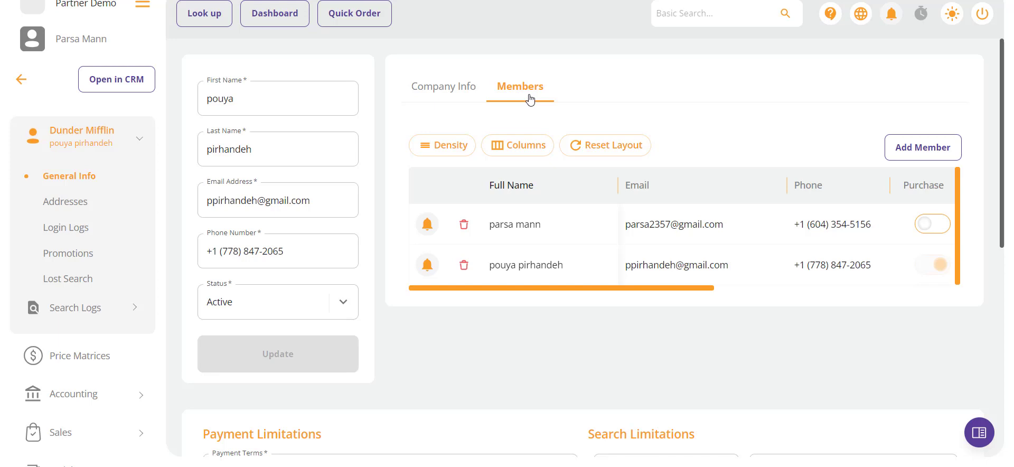
pyautogui.hscroll(5, 588, 237)
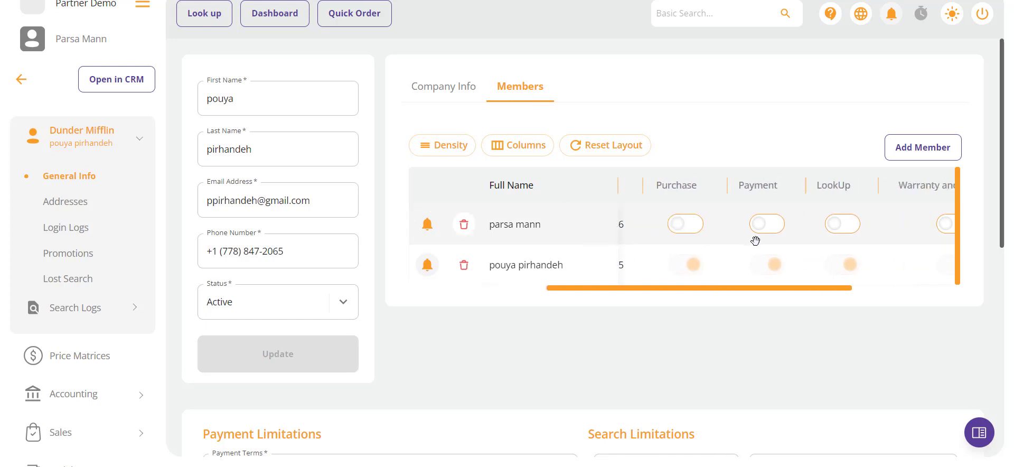
pyautogui.hscroll(4, 762, 244)
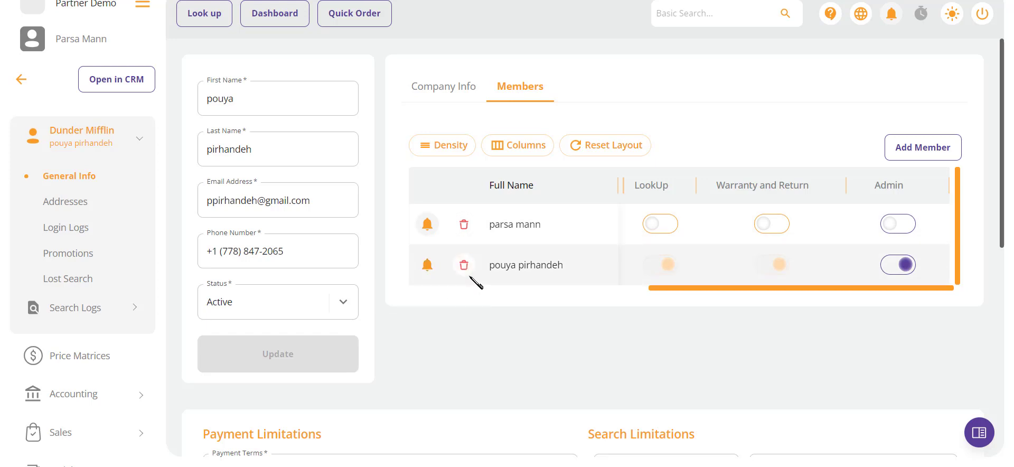
pyautogui.click(904, 146)
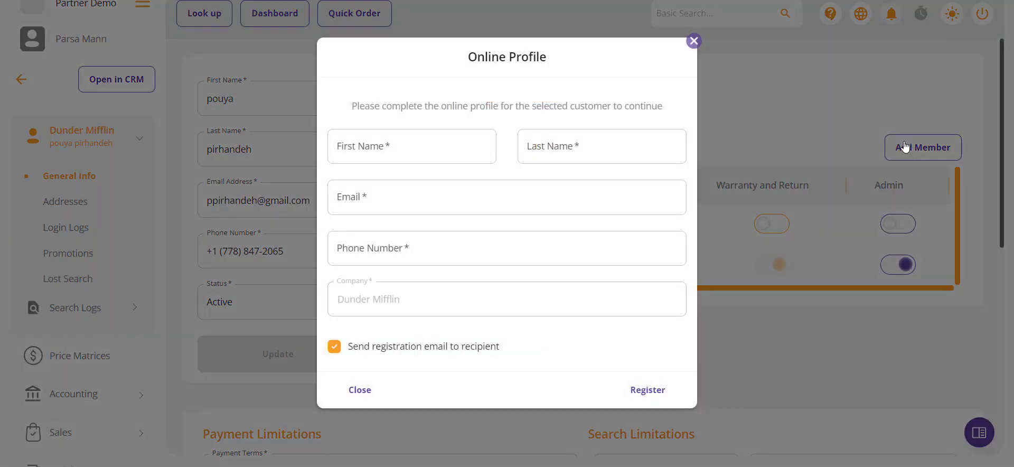
pyautogui.click(693, 41)
# Examine the customer's payment limitations, search limitations, price levels and bypass settings in the general information
pyautogui.scroll(-3, 696, 199)
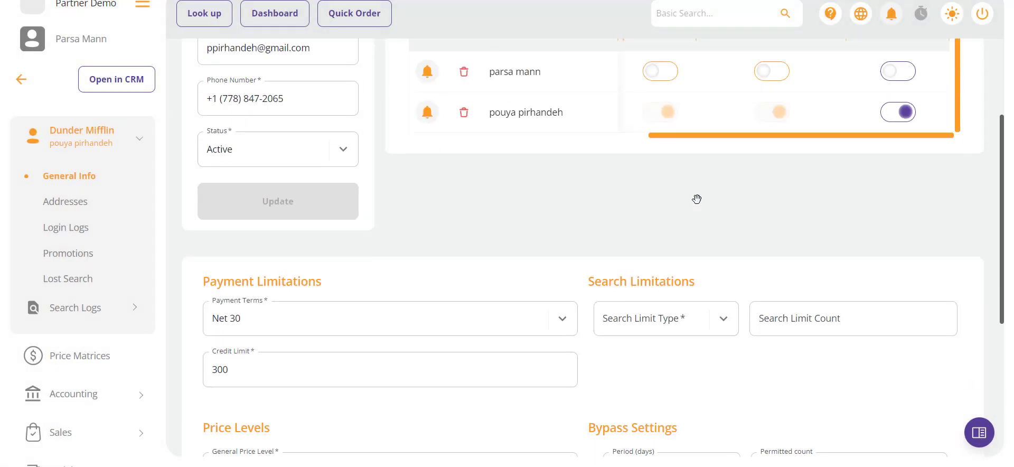
pyautogui.scroll(-2, 696, 199)
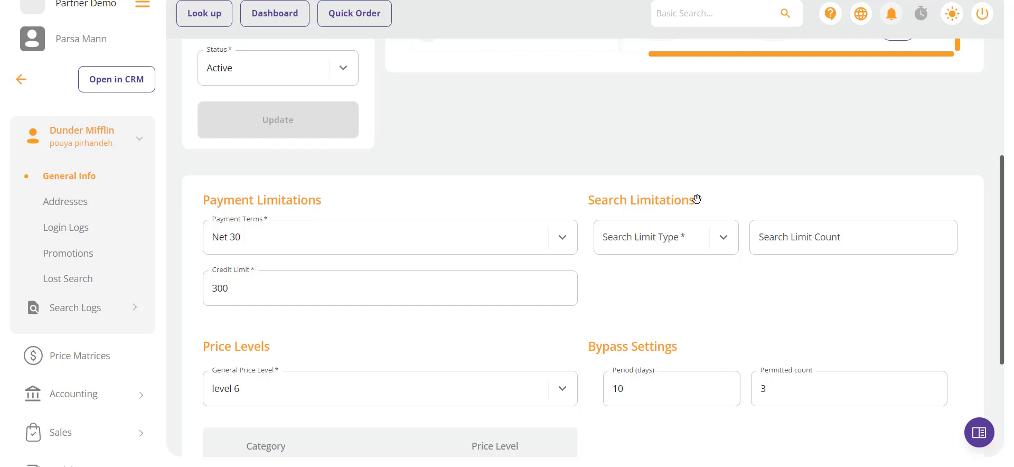
pyautogui.scroll(-4, 696, 199)
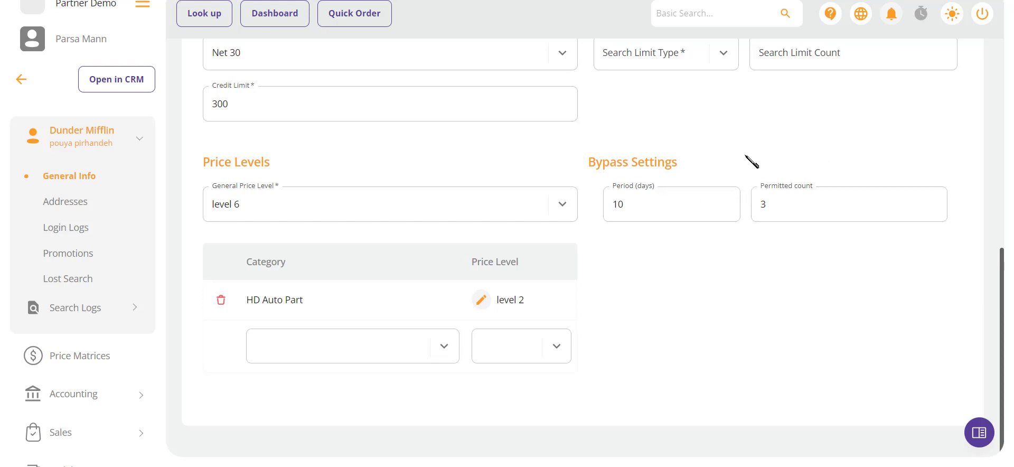
pyautogui.scroll(1, 752, 162)
pyautogui.scroll(1, 751, 162)
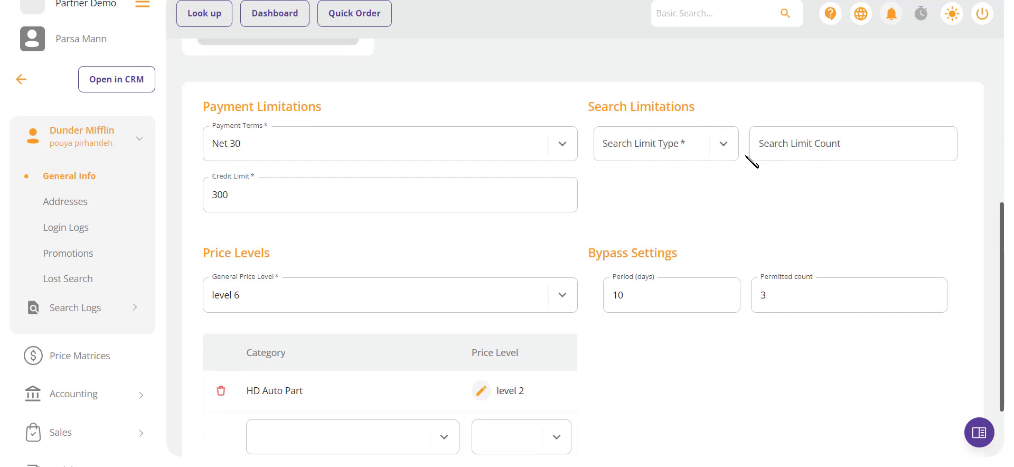
# View the customer's addresses and check the tax information of the current shipping address
pyautogui.click(77, 202)
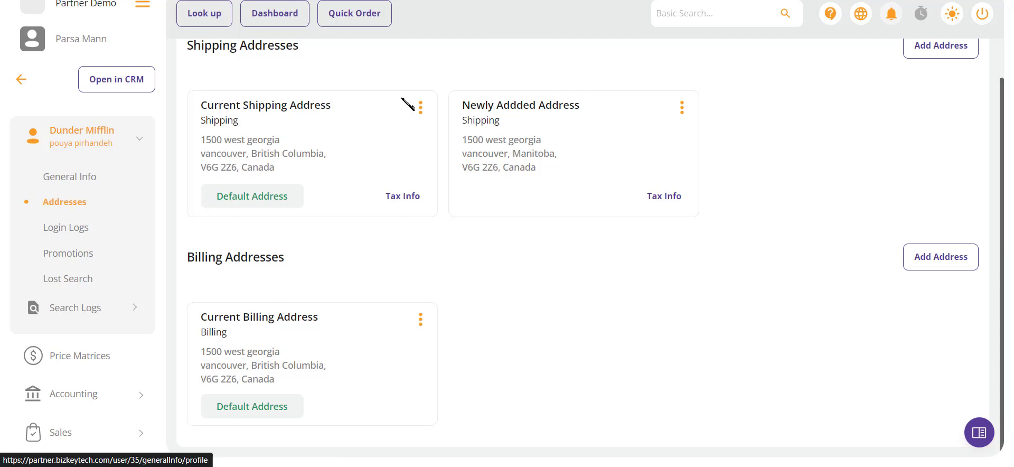
pyautogui.click(392, 205)
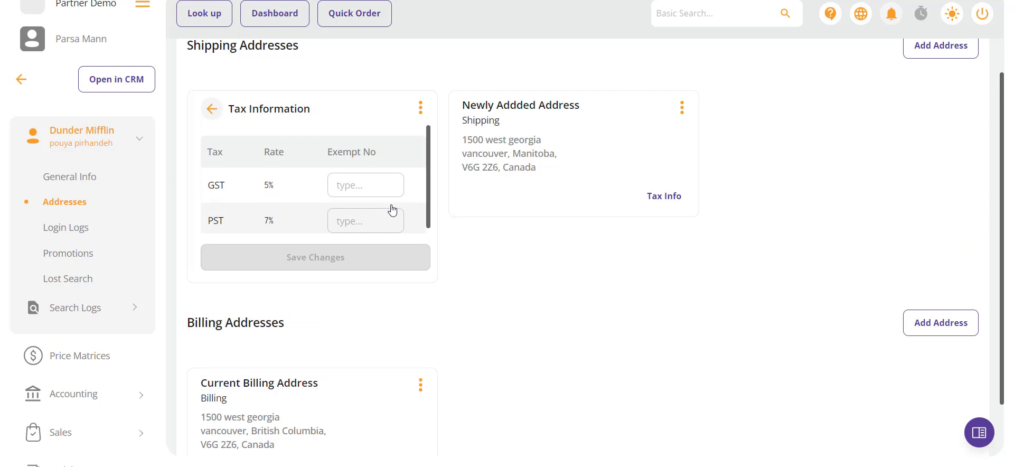
pyautogui.click(356, 231)
pyautogui.click(209, 110)
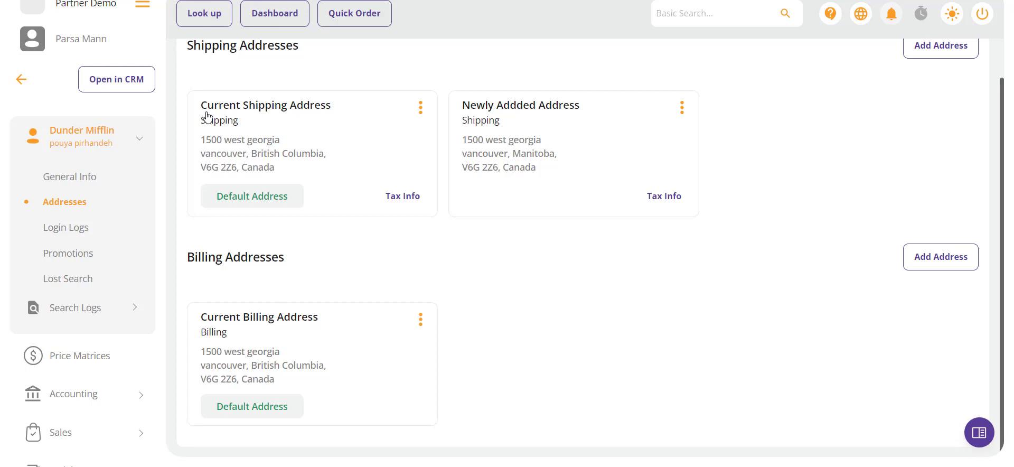
# Check the options of the second shipping address and view the blank form for adding a shipping address, leaving without adding one
pyautogui.click(682, 108)
pyautogui.click(764, 141)
pyautogui.click(944, 58)
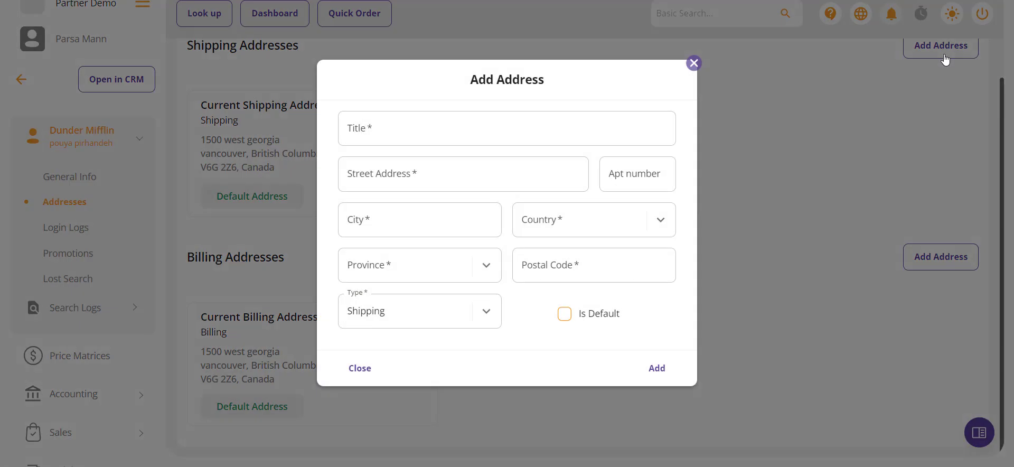
pyautogui.click(745, 283)
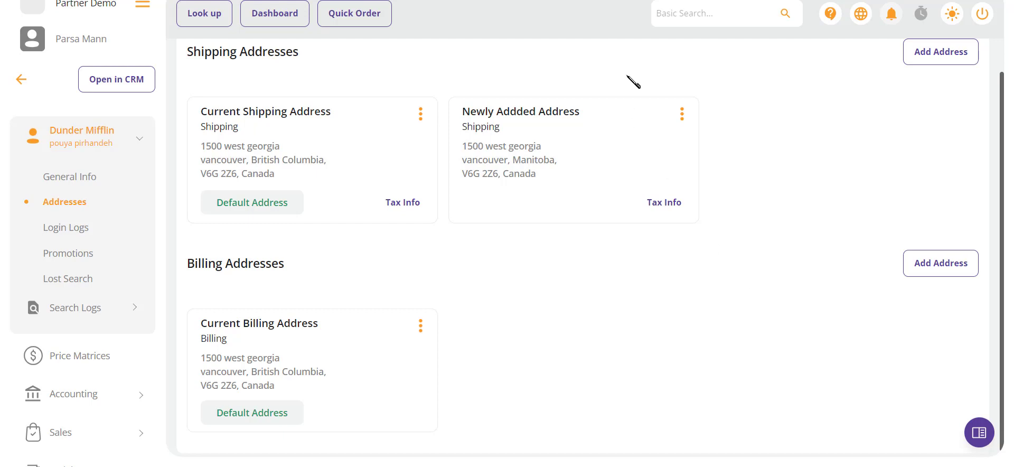
# Review the customer's login logs with their login totals, and the promotion redeem history
pyautogui.click(67, 226)
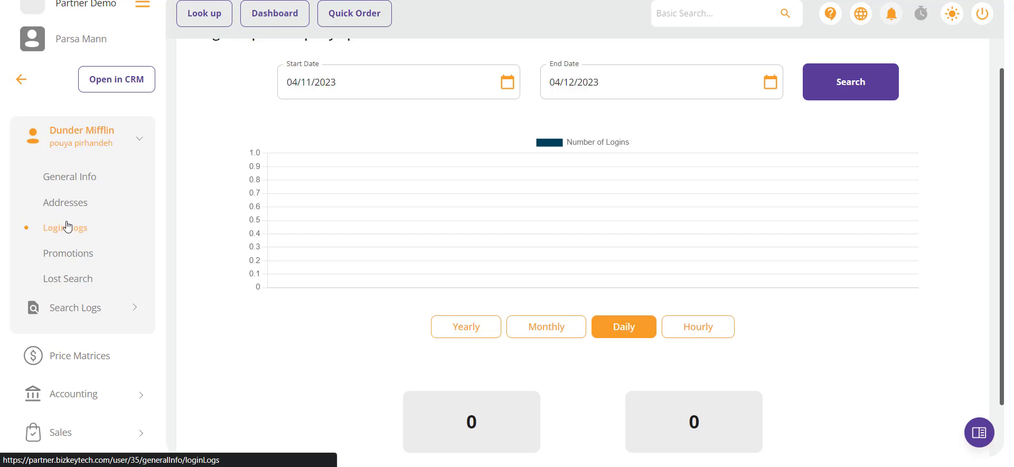
pyautogui.scroll(-1, 356, 383)
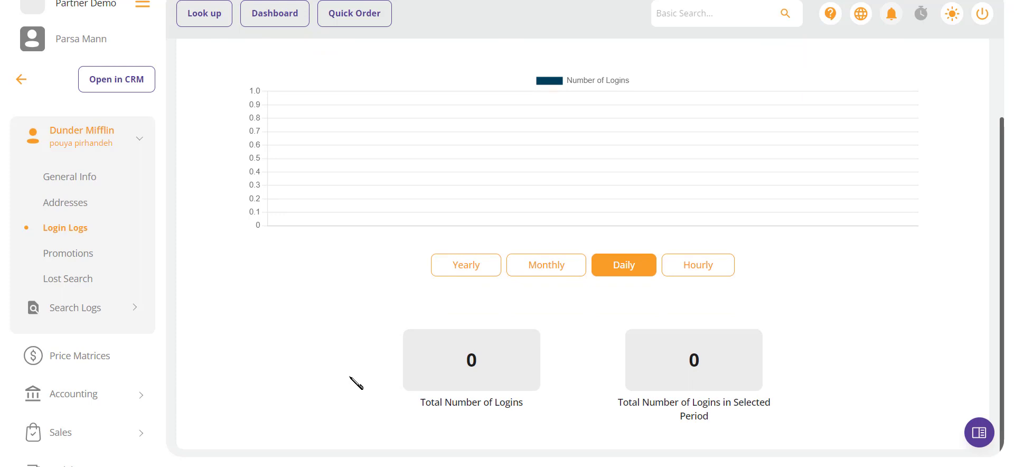
pyautogui.scroll(-1, 356, 383)
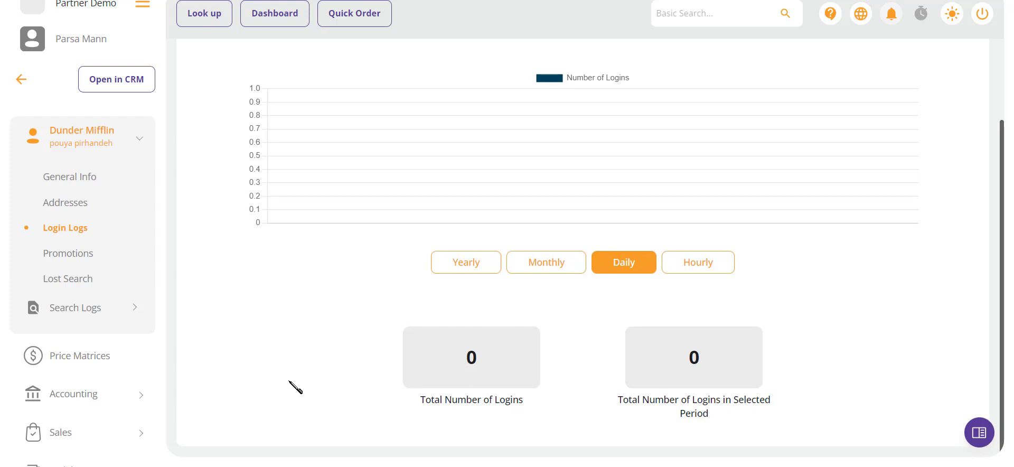
pyautogui.click(70, 258)
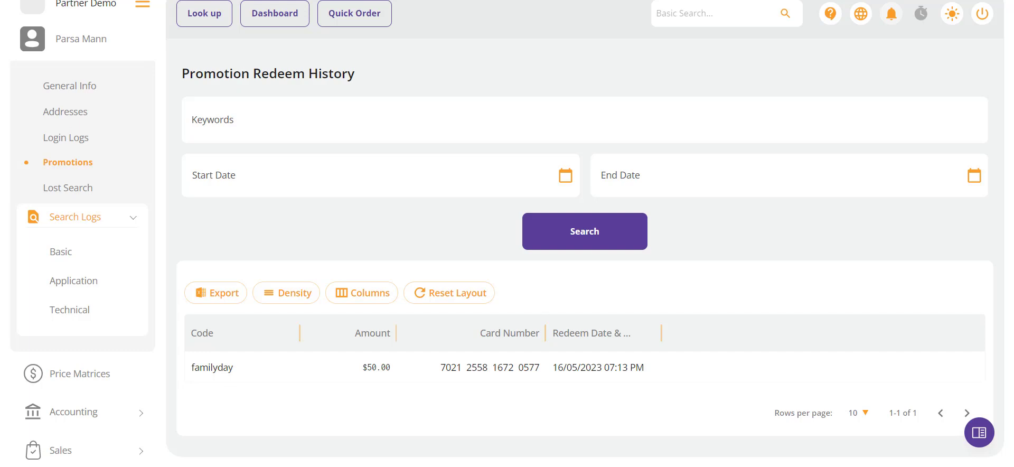
pyautogui.scroll(-1, 84, 113)
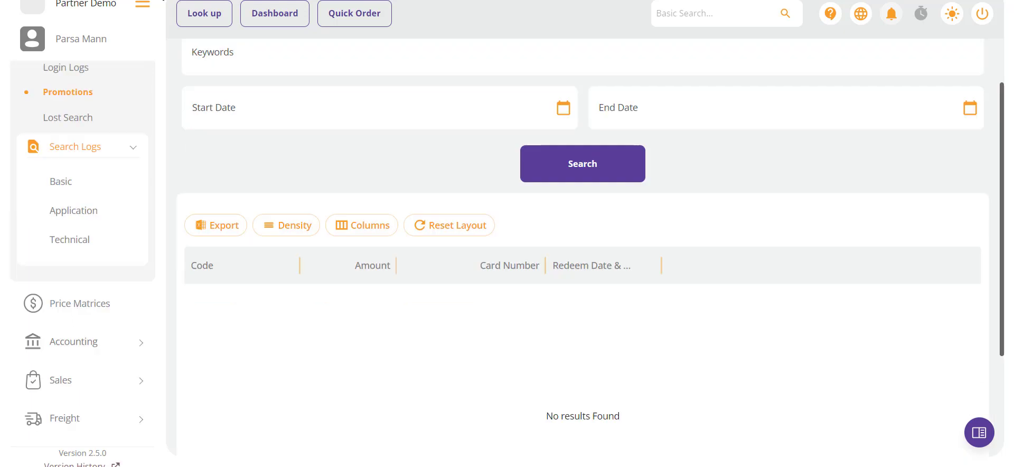
# View the details of the customer's Basic lost search noted "Test Lost Search" and open that search entry
pyautogui.click(80, 117)
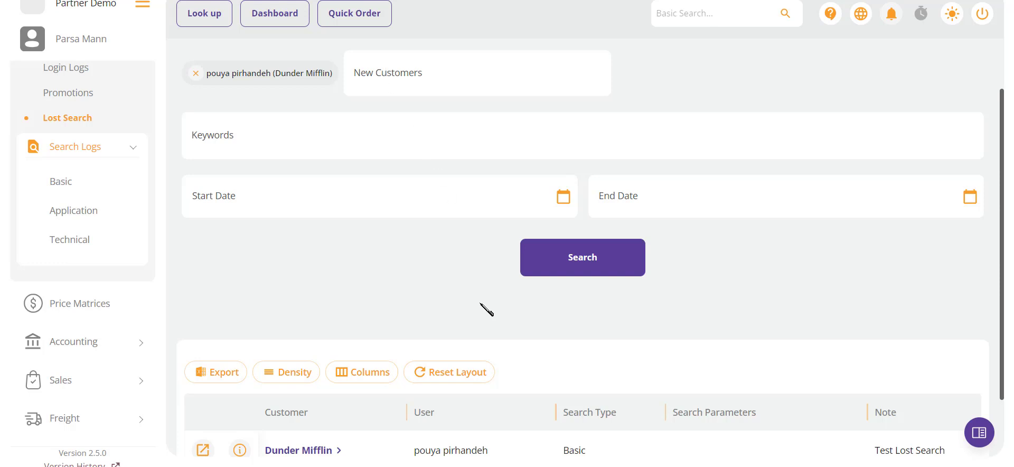
pyautogui.scroll(-2, 469, 312)
pyautogui.click(237, 376)
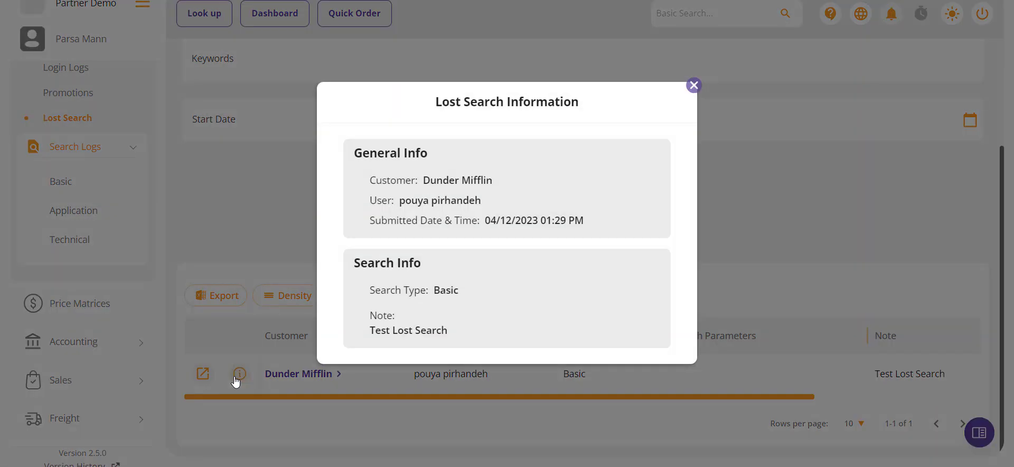
pyautogui.click(251, 249)
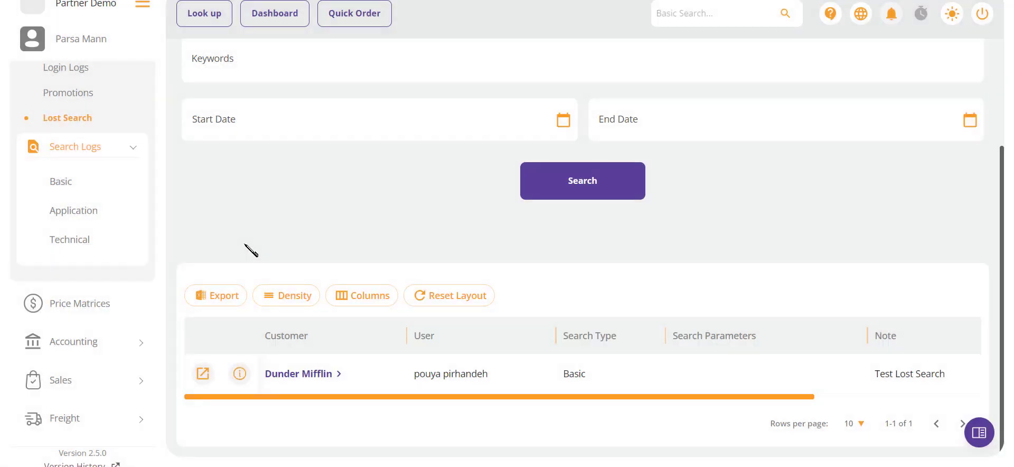
pyautogui.click(203, 374)
# Examine the customer's basic search logs and their filters, including the available ordering options, without choosing an order
pyautogui.click(56, 191)
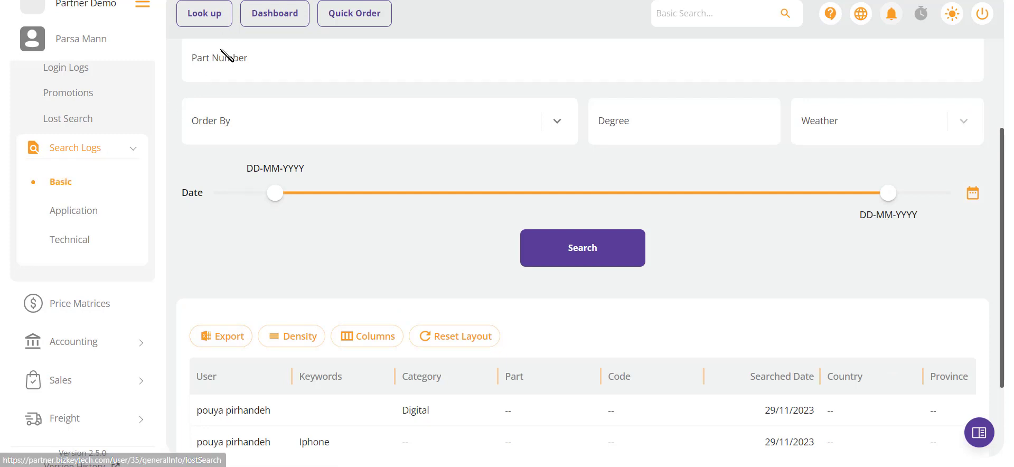
pyautogui.scroll(3, 219, 84)
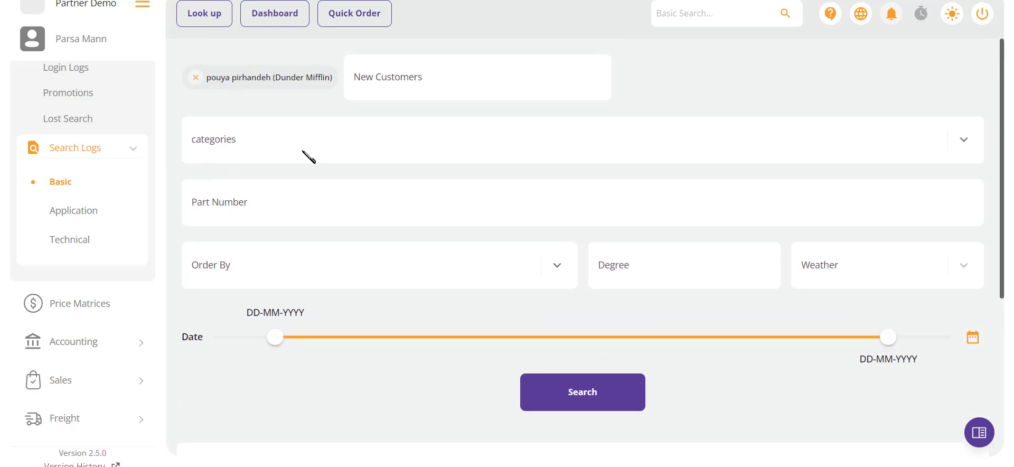
pyautogui.scroll(-5, 305, 154)
pyautogui.scroll(4, 305, 154)
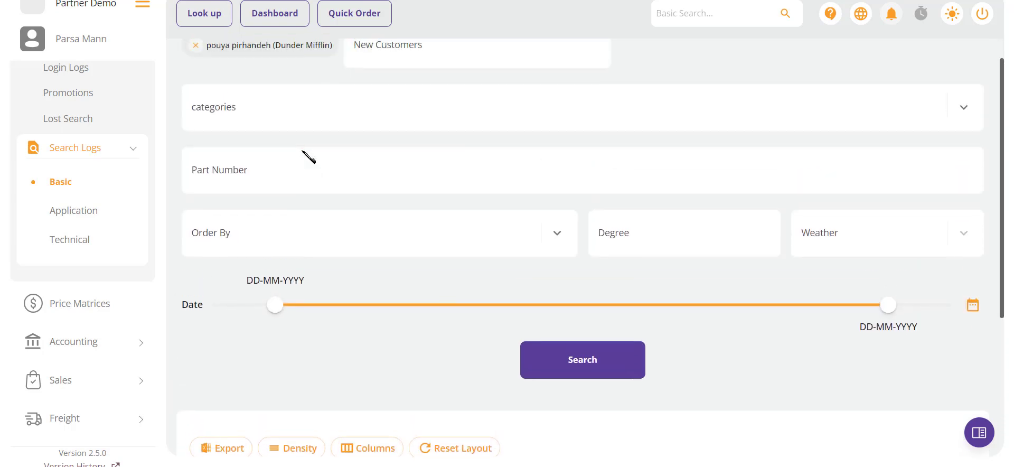
pyautogui.scroll(1, 308, 157)
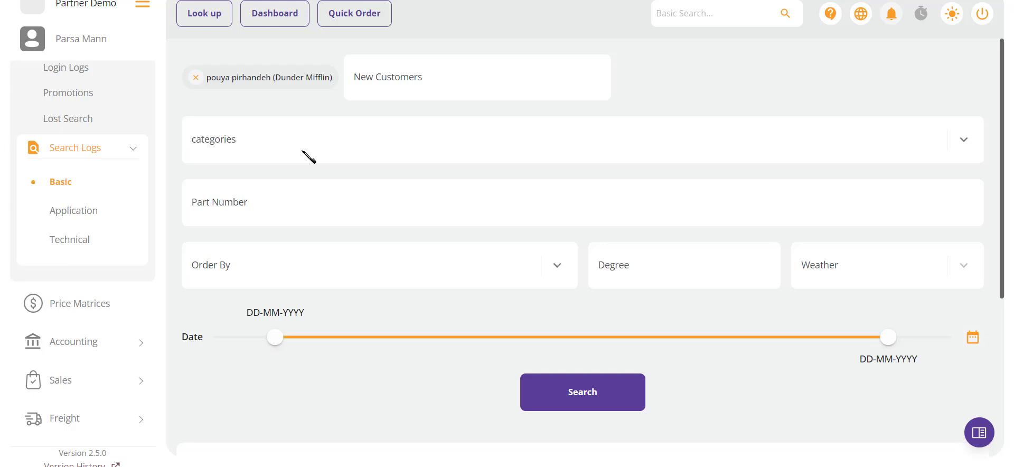
pyautogui.click(295, 276)
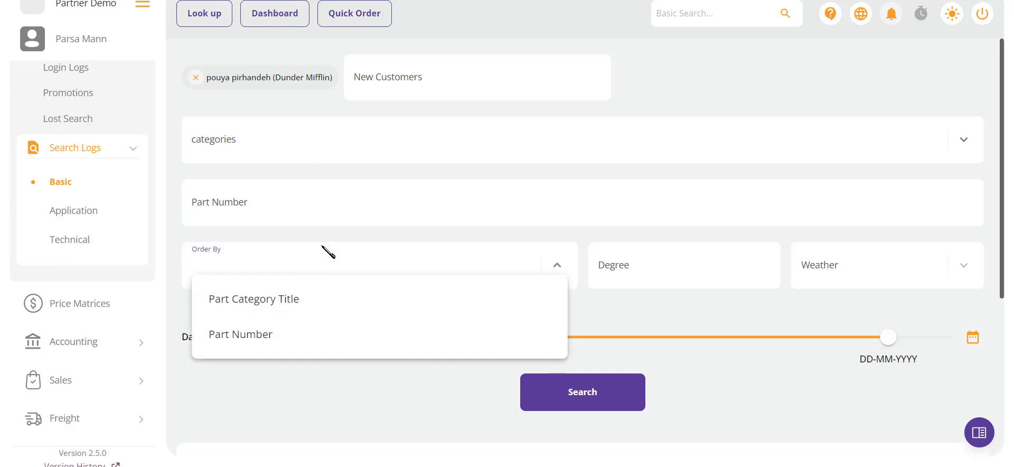
pyautogui.click(360, 218)
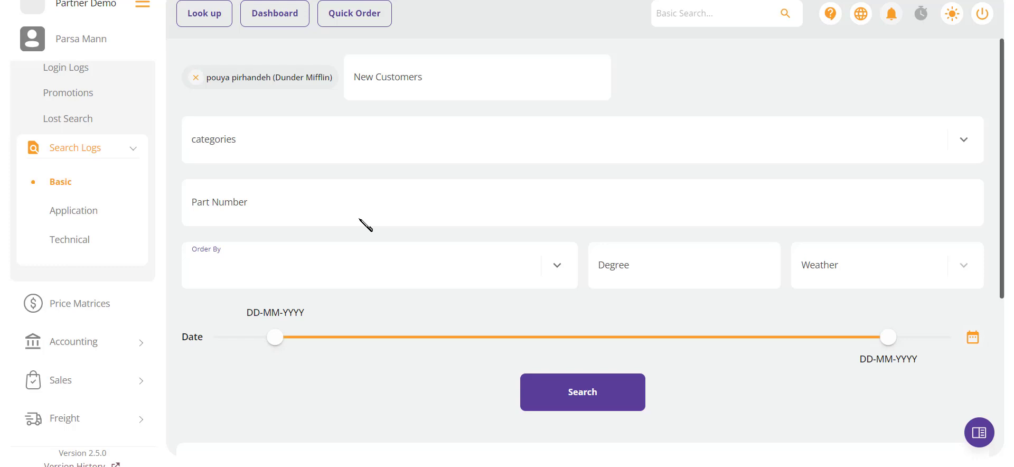